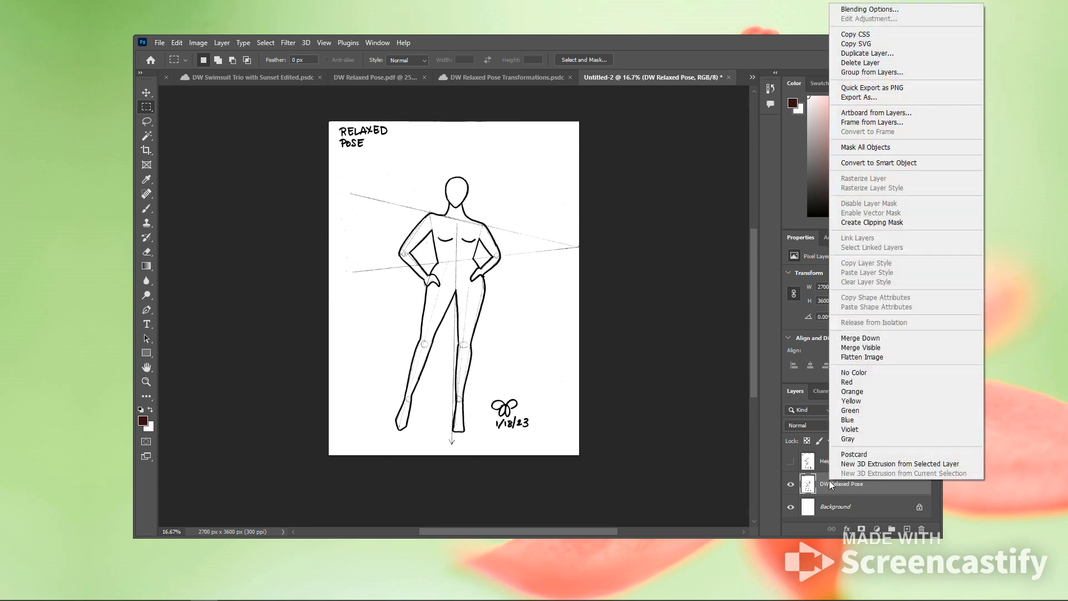
- Duplicate the DW Relaxed Pose layer and name the copy Proportions
click(870, 56)
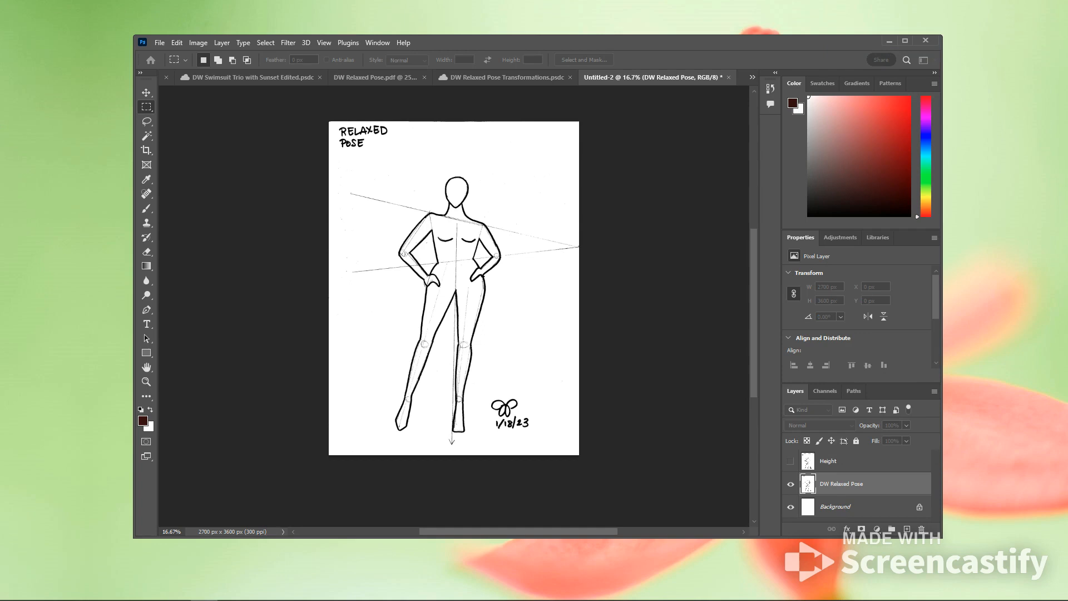
key(Return)
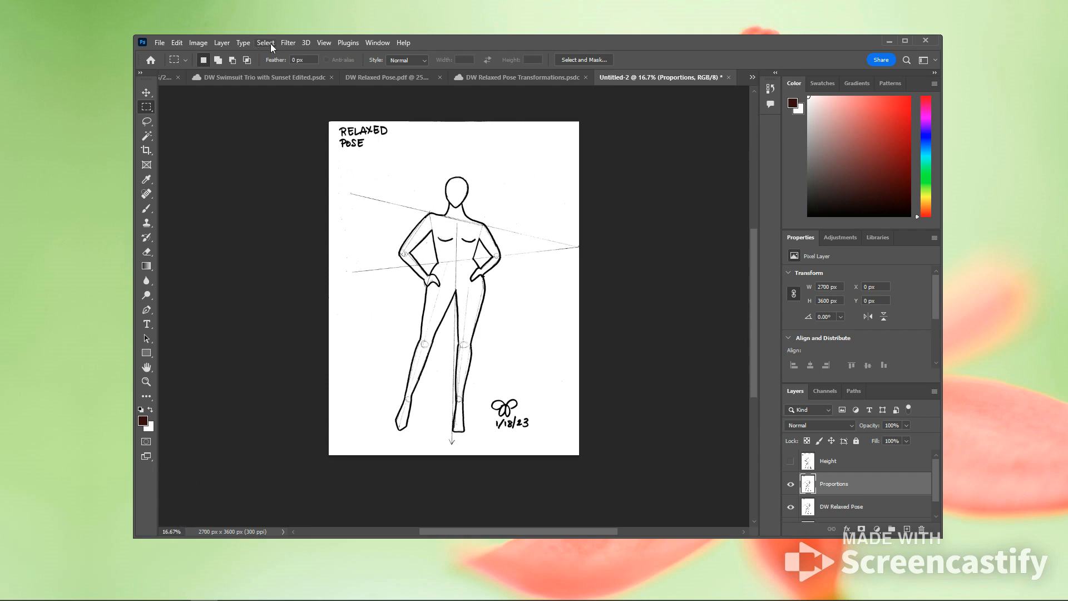
- Lasso the figure's left-hand waist line from the underarm down to just above the hand, leaving a margin around it
click(325, 43)
click(336, 125)
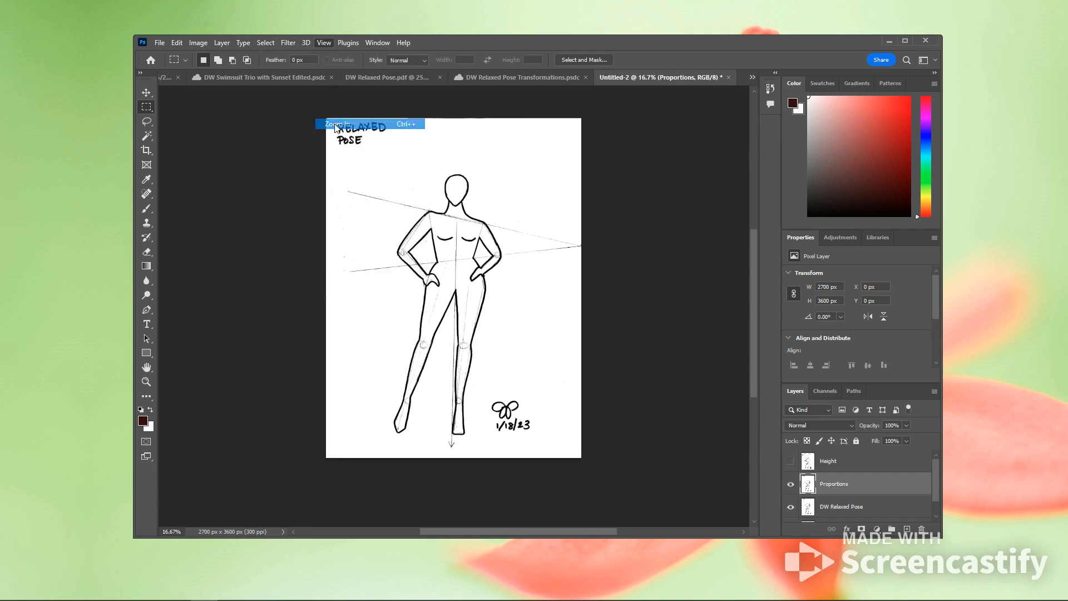
click(323, 43)
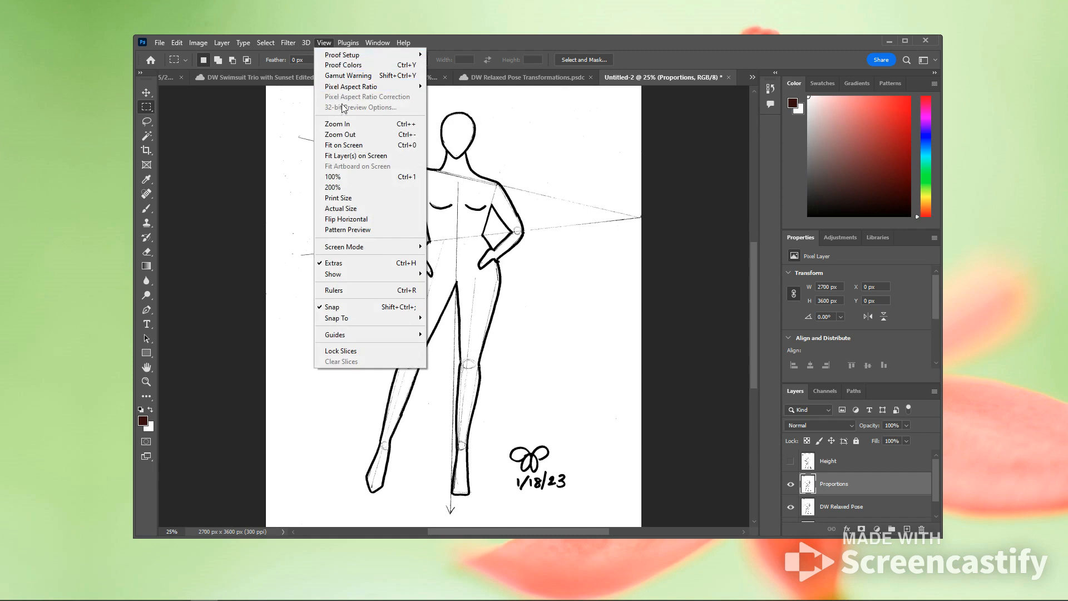
click(348, 124)
scroll(334, 245, up, 2)
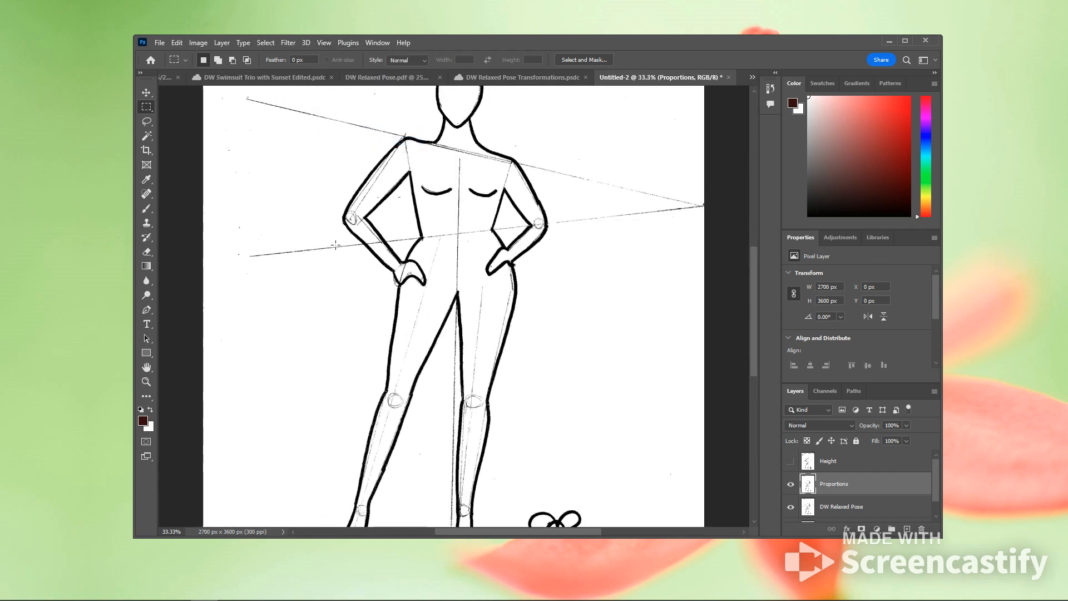
scroll(330, 251, up, 1)
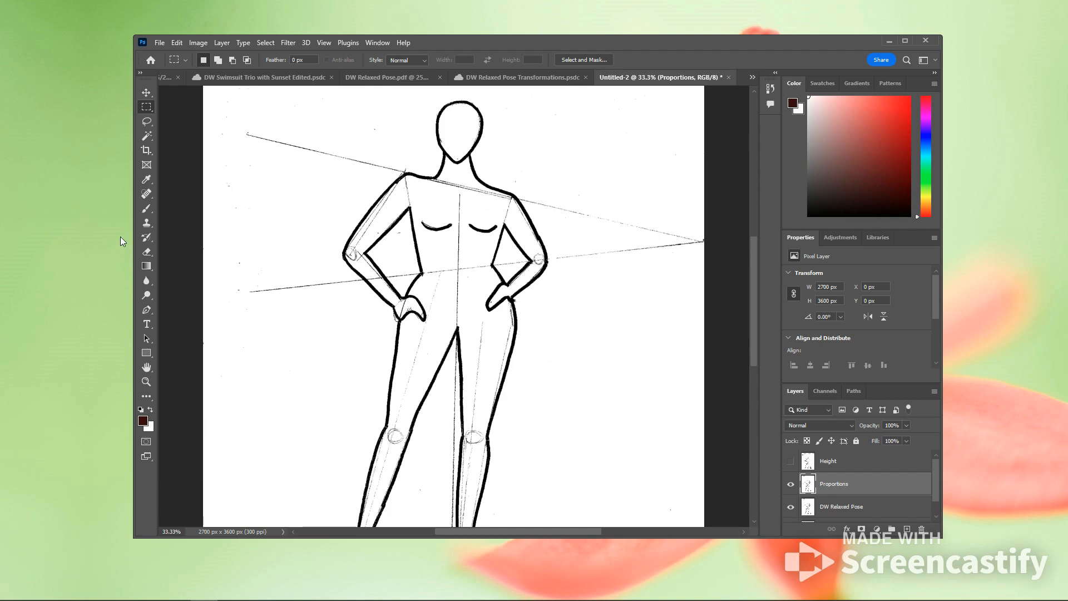
click(147, 122)
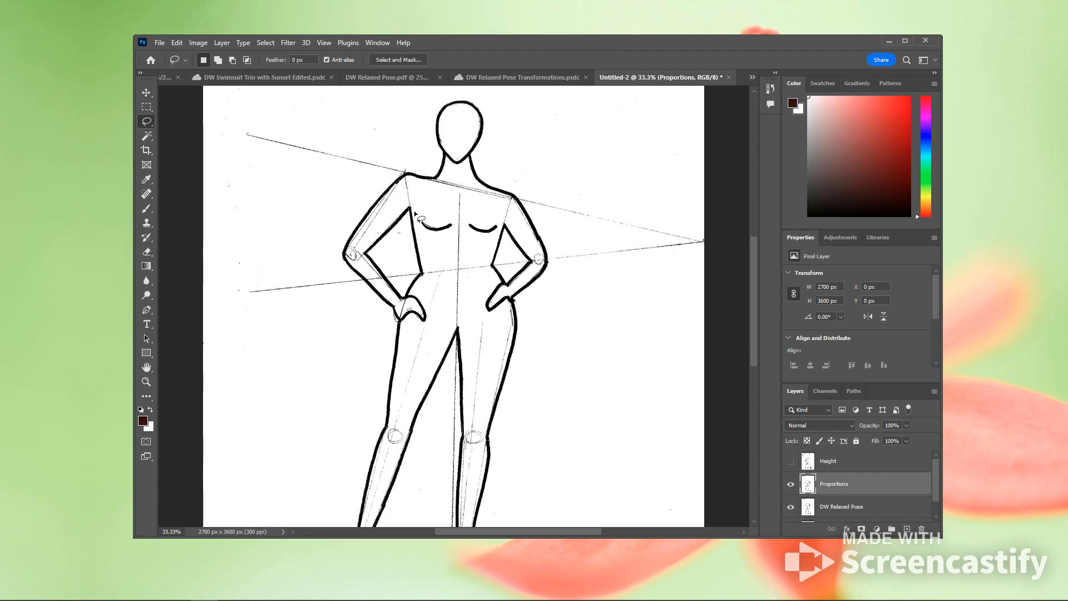
mouse_move(413, 209)
mouse_down()
mouse_move(400, 280)
mouse_move(413, 295)
mouse_move(430, 251)
mouse_move(416, 212)
mouse_up()
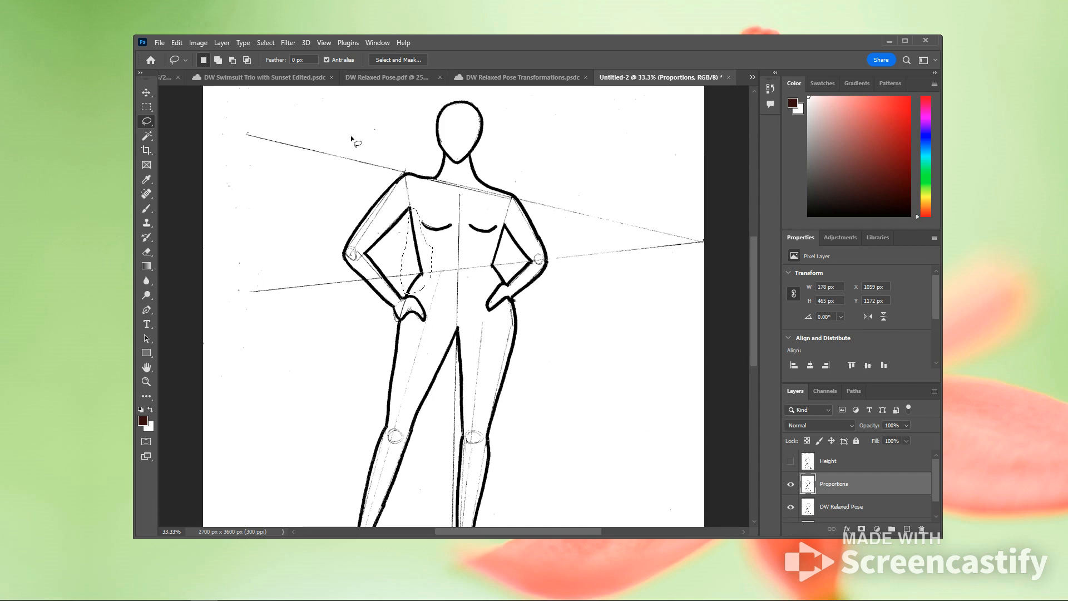
- Start a Puppet Warp on the selected waist line
click(178, 43)
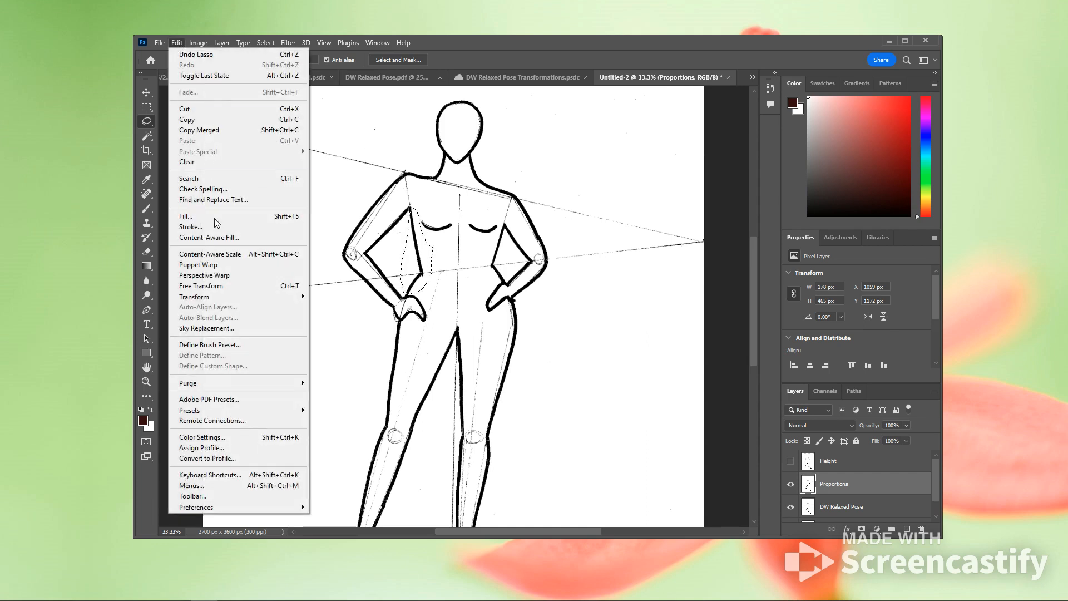
click(216, 264)
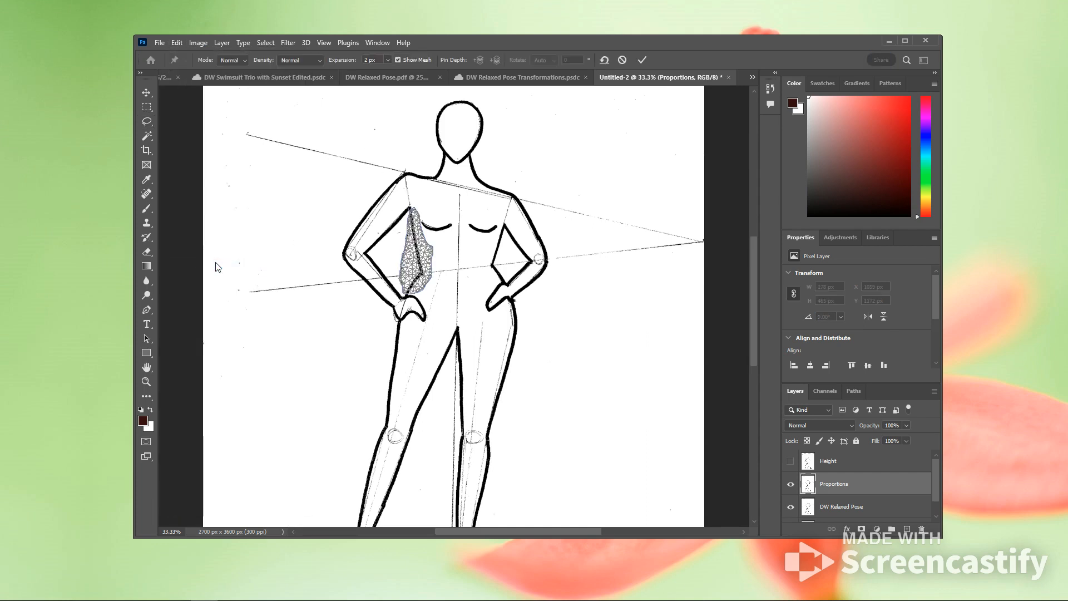
click(177, 532)
text(50)
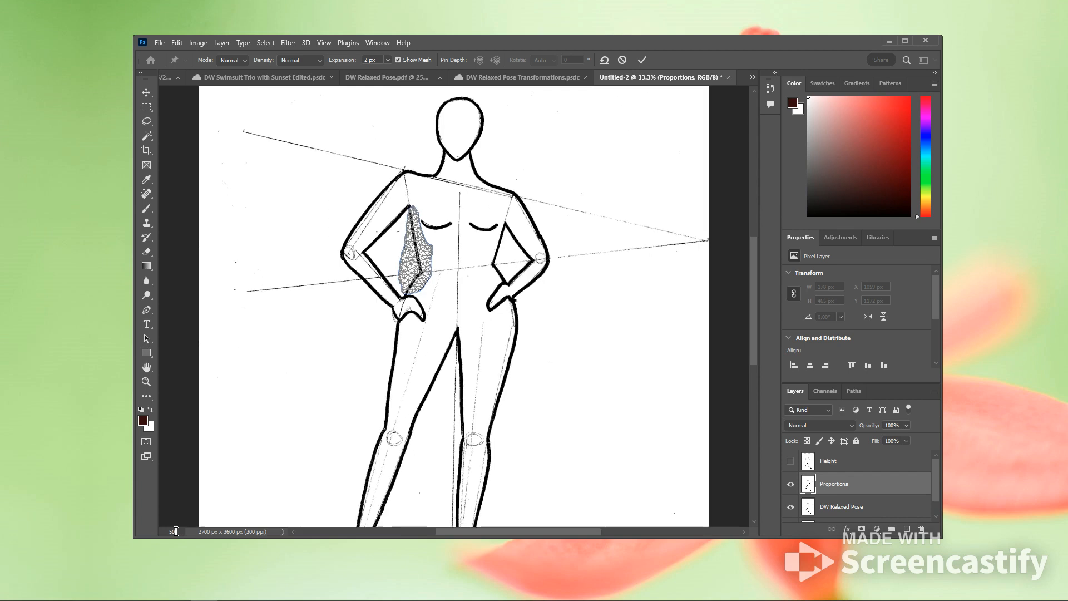
key(Return)
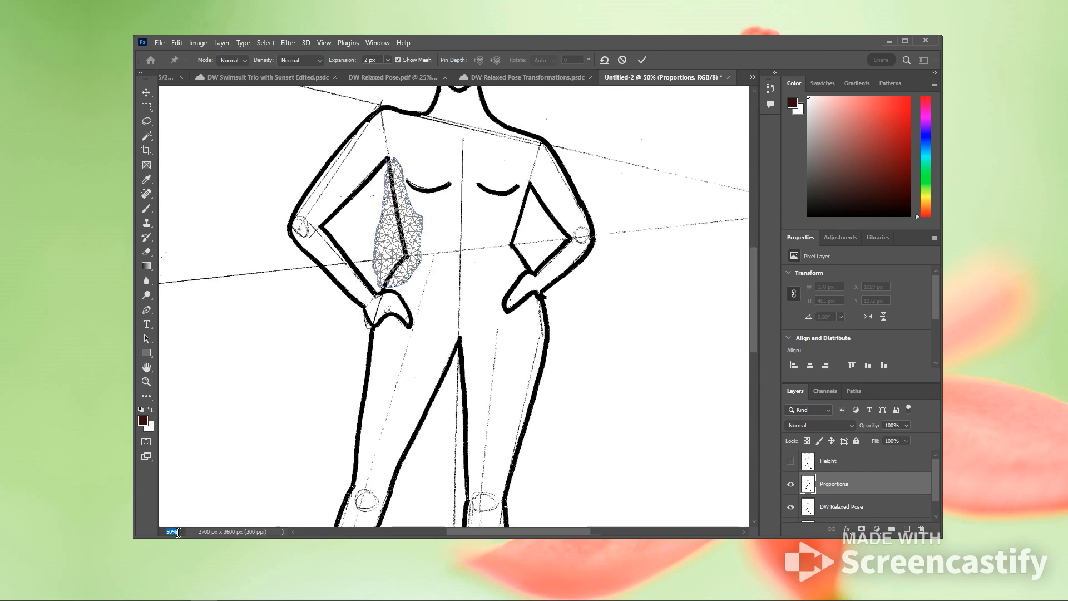
click(177, 532)
text(75)
key(Return)
scroll(651, 286, up, 3)
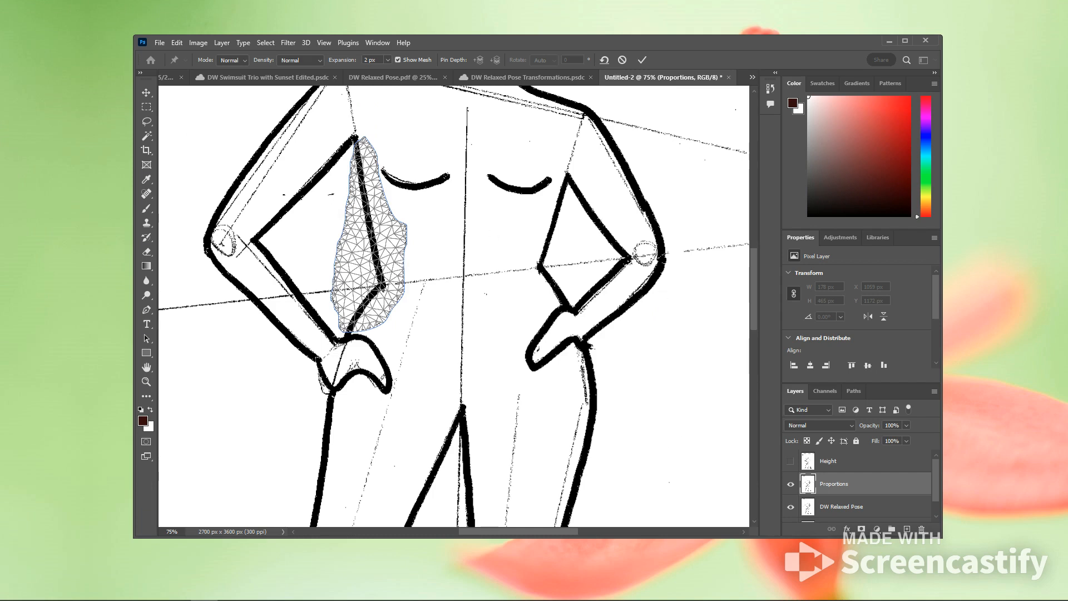
click(361, 210)
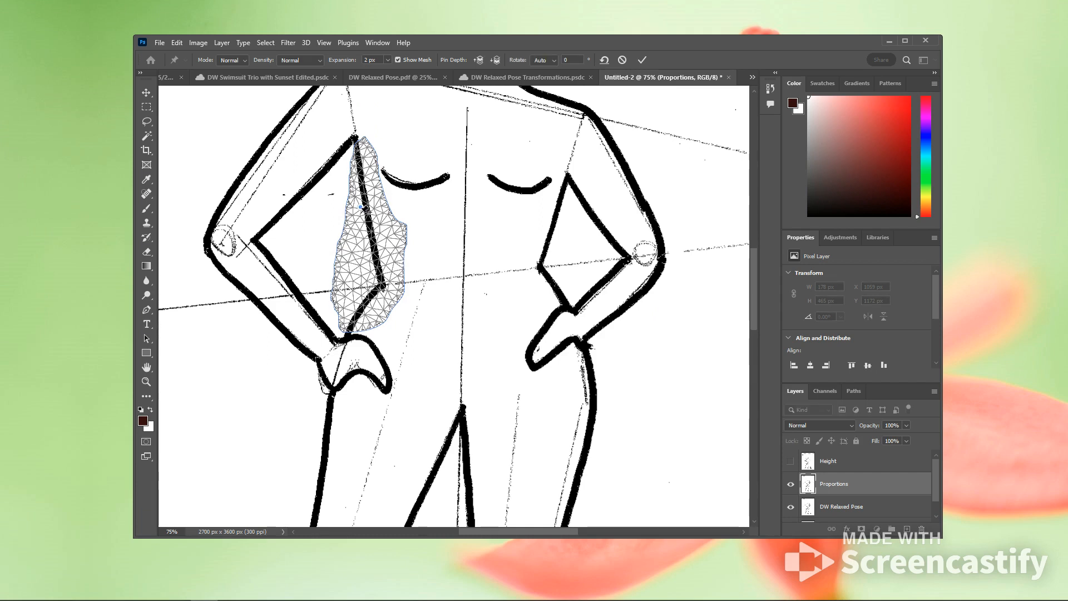
right_click(361, 216)
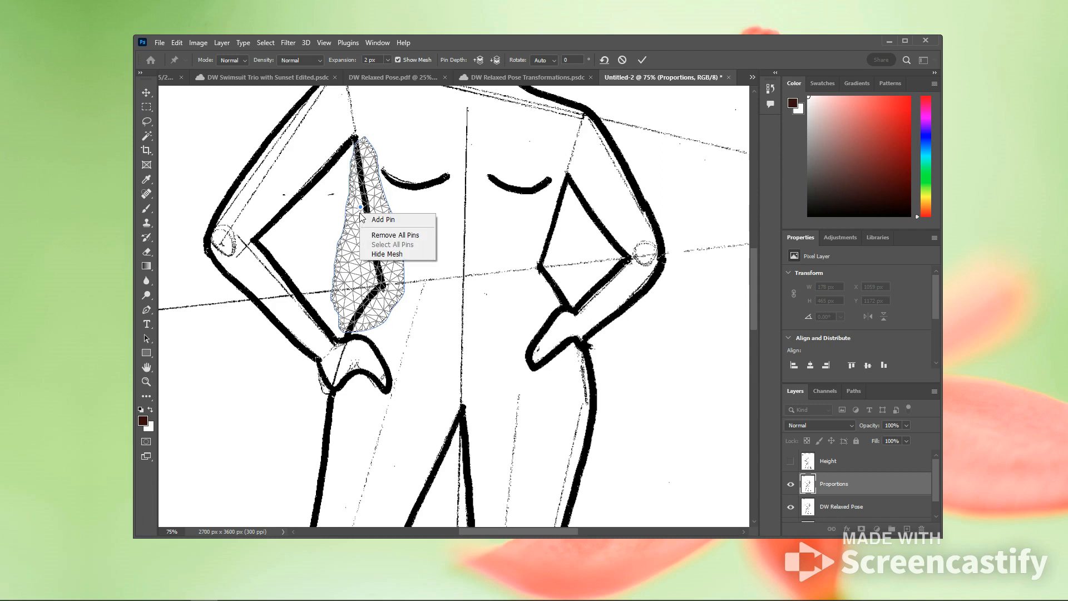
click(387, 236)
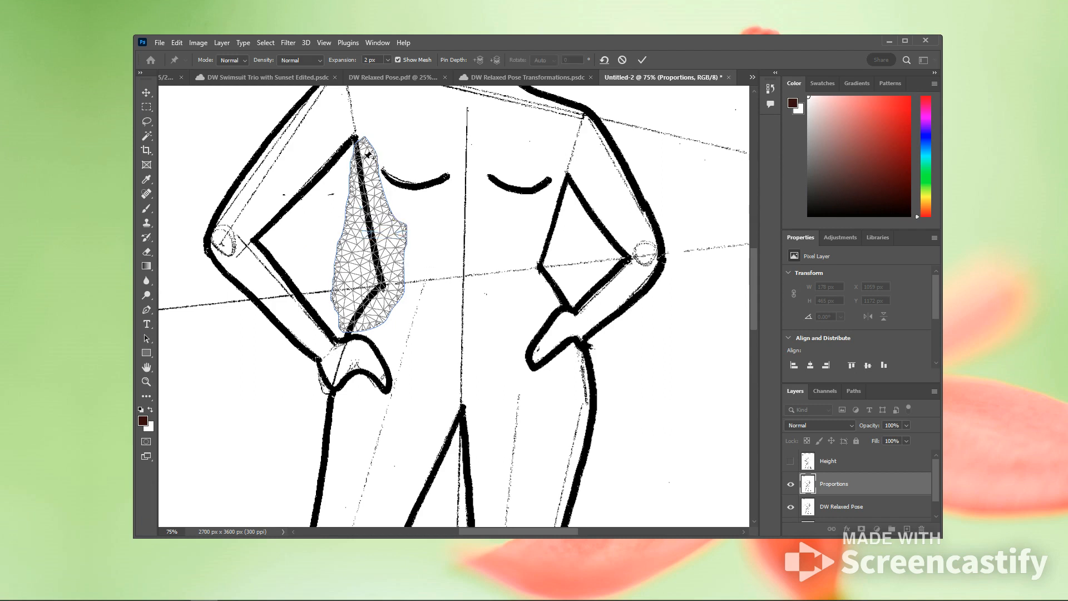
- Pin the waist line from underarm to hand, move the pins outward to widen and smooth the waist, and apply the warp
click(356, 147)
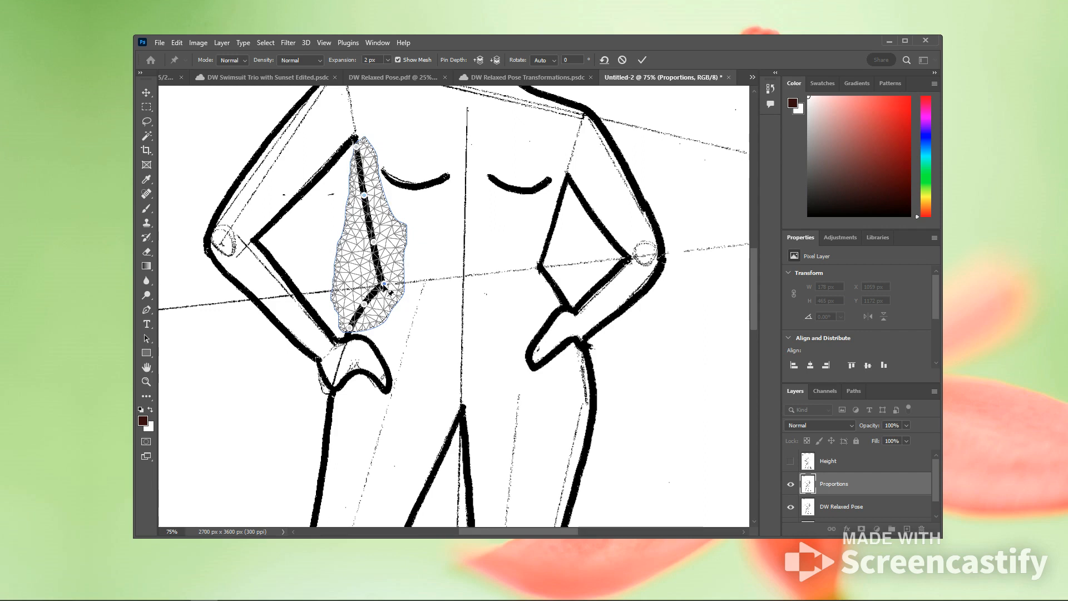
drag(372, 286, 368, 289)
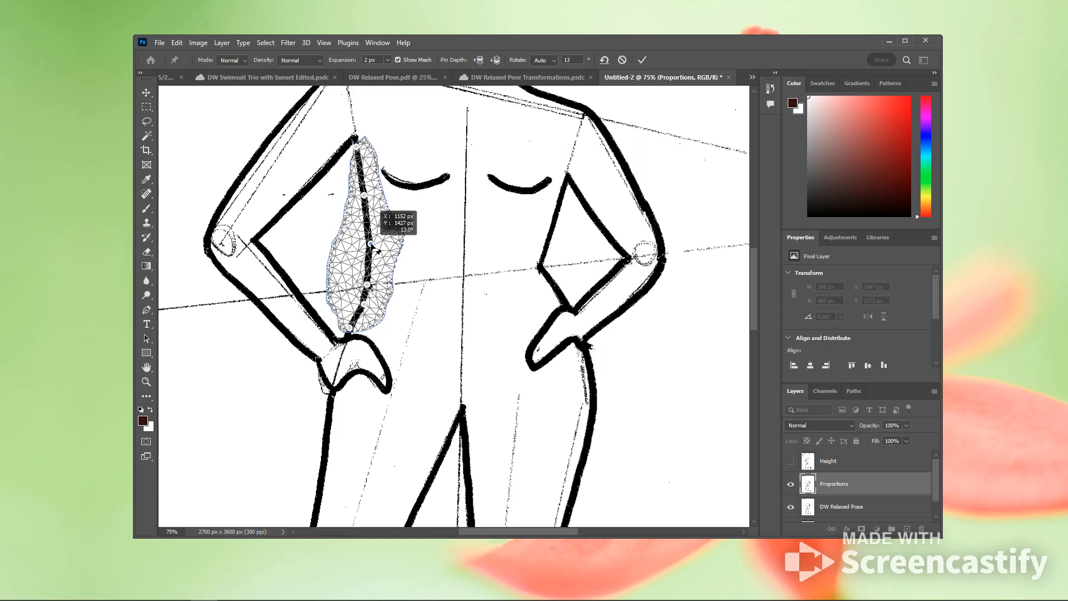
drag(371, 244, 371, 245)
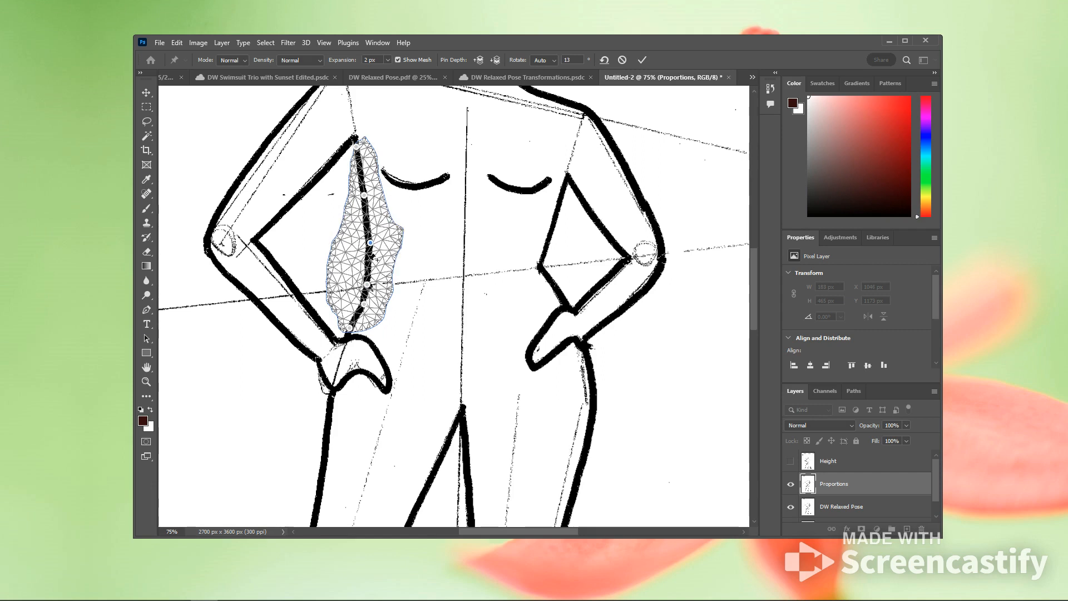
drag(368, 307, 359, 320)
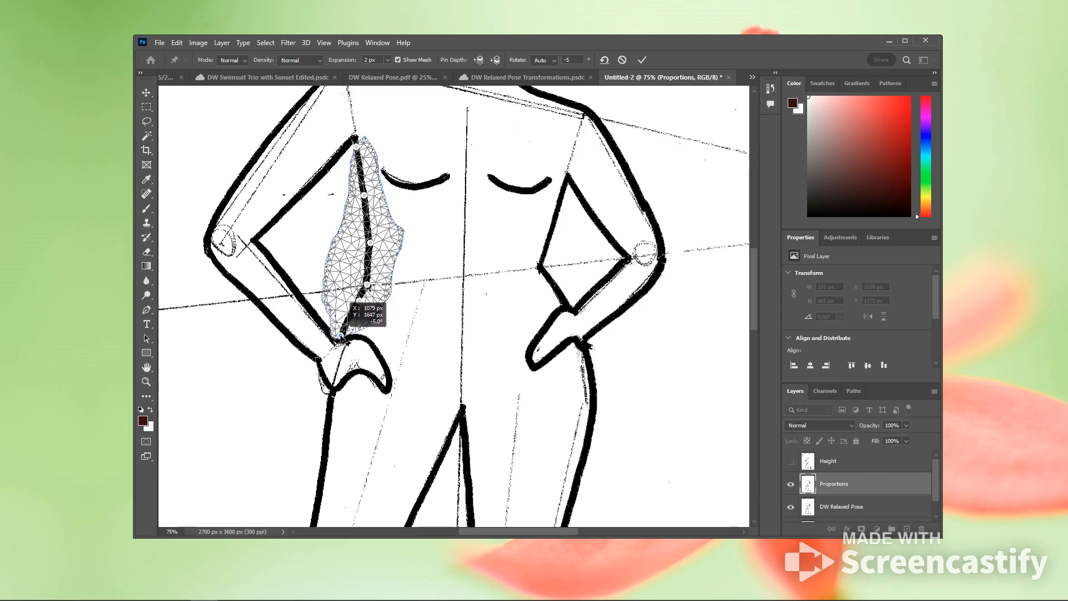
drag(370, 310, 363, 306)
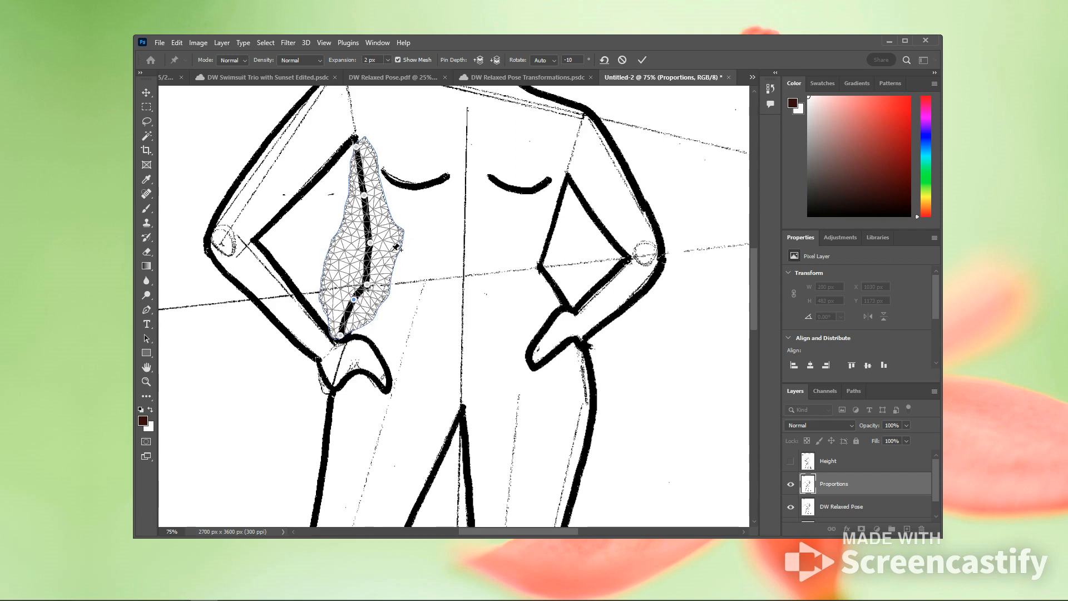
drag(374, 252, 373, 249)
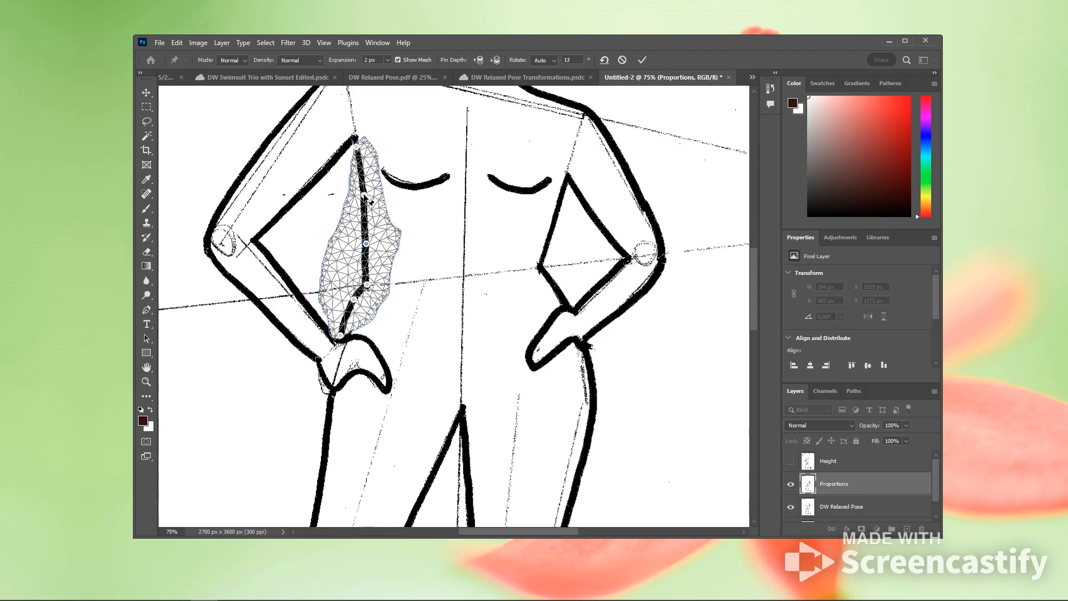
drag(369, 204, 368, 204)
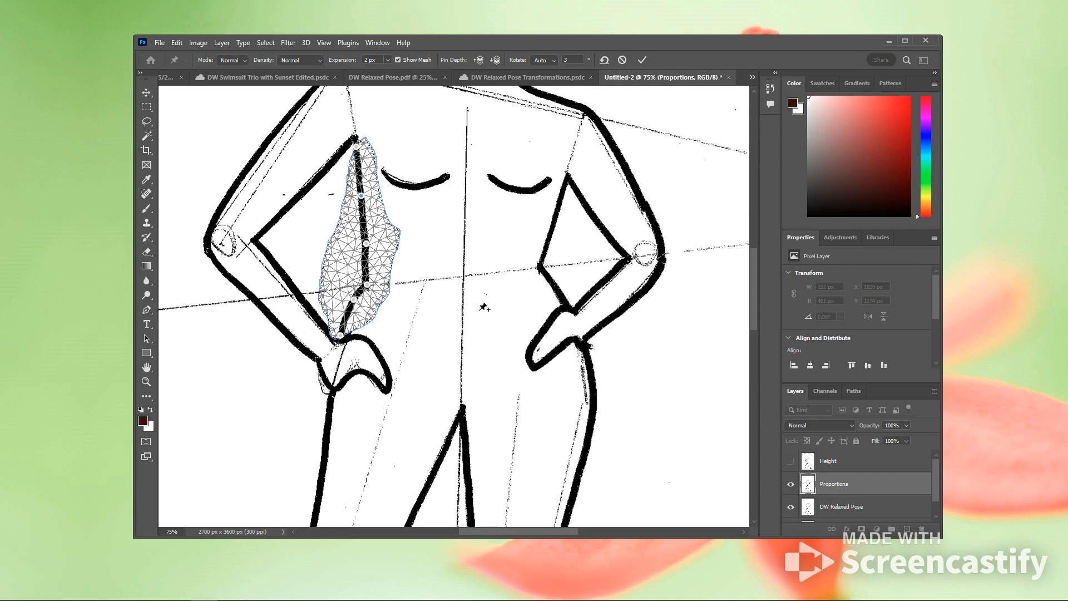
key(l)
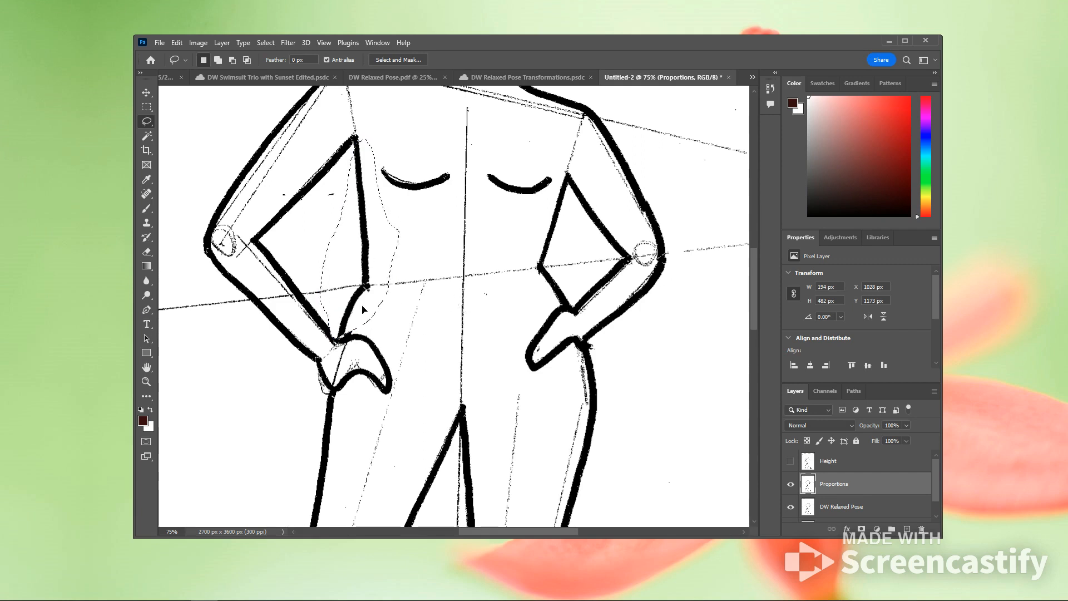
- Lasso the upper part of the outer thigh line directly below the left-hand hand
scroll(396, 275, down, 1)
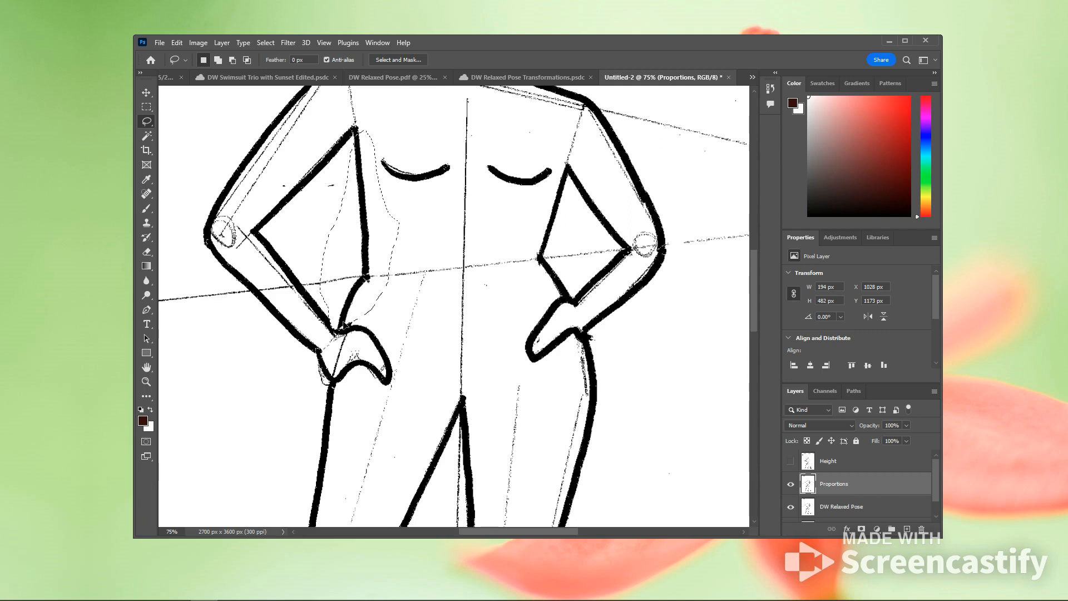
scroll(358, 317, down, 5)
scroll(357, 316, down, 5)
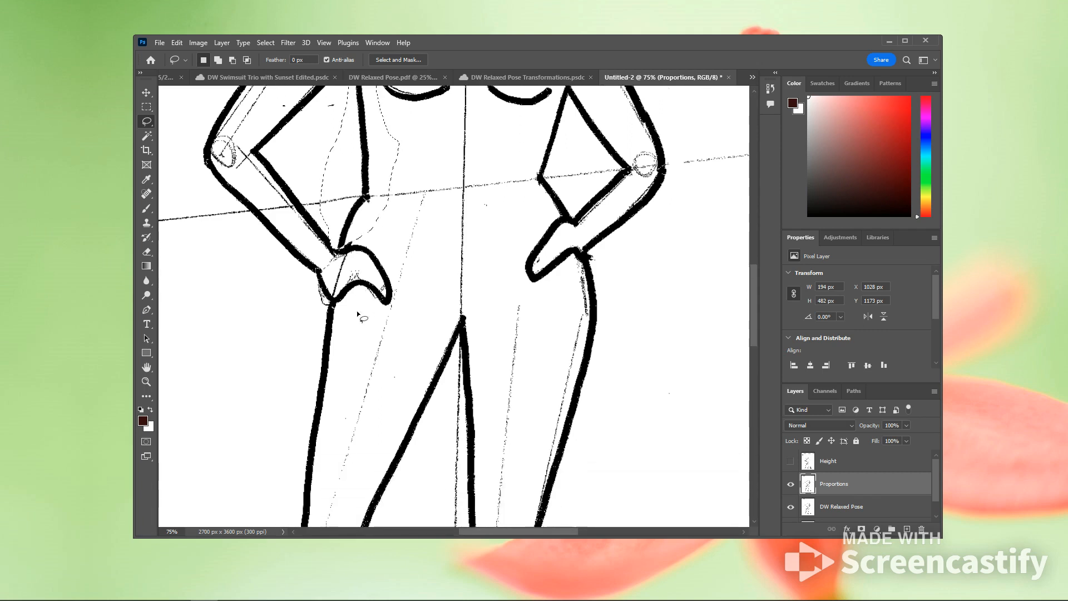
scroll(358, 315, down, 1)
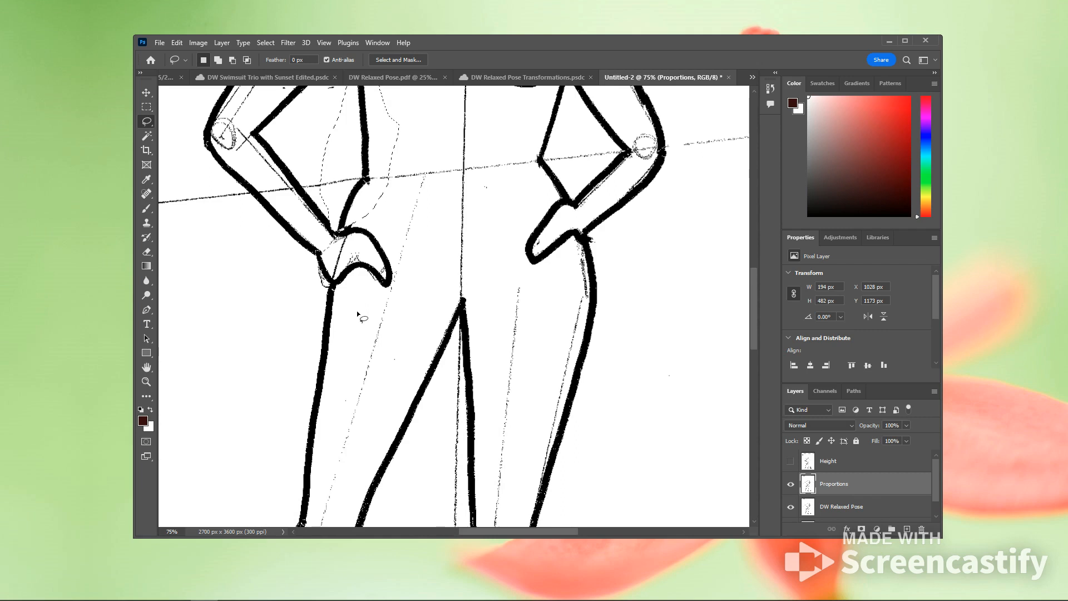
click(332, 287)
mouse_move(332, 287)
mouse_down()
mouse_move(309, 316)
mouse_move(295, 422)
mouse_move(305, 441)
mouse_move(324, 443)
mouse_move(349, 403)
mouse_move(350, 309)
mouse_move(333, 288)
mouse_up()
- Start a Puppet Warp on the selected thigh line and place four pins evenly along it
click(177, 42)
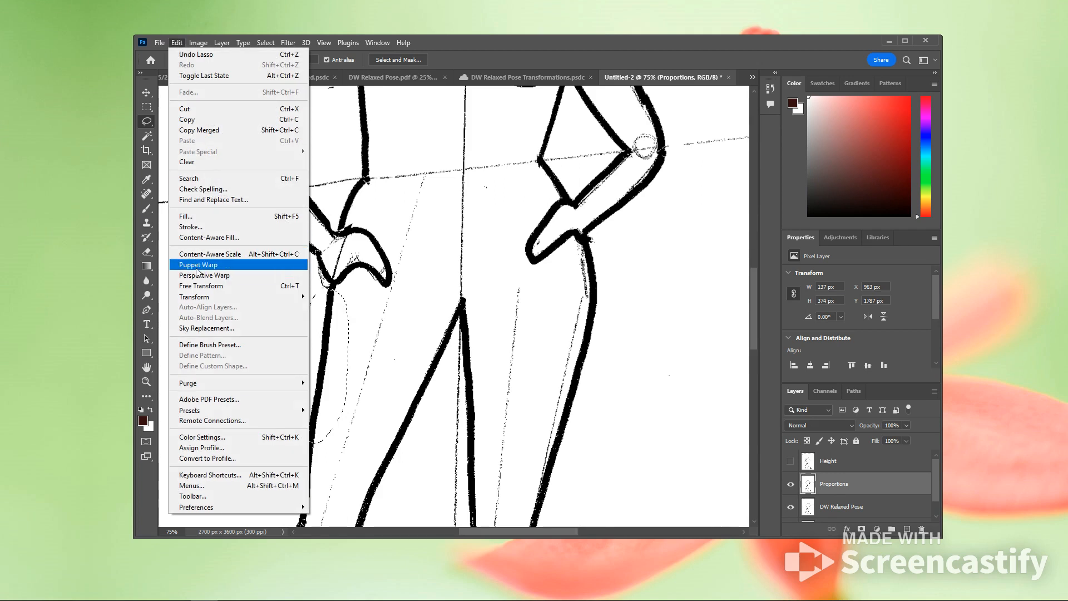
click(198, 266)
click(331, 292)
click(327, 340)
click(321, 385)
click(313, 436)
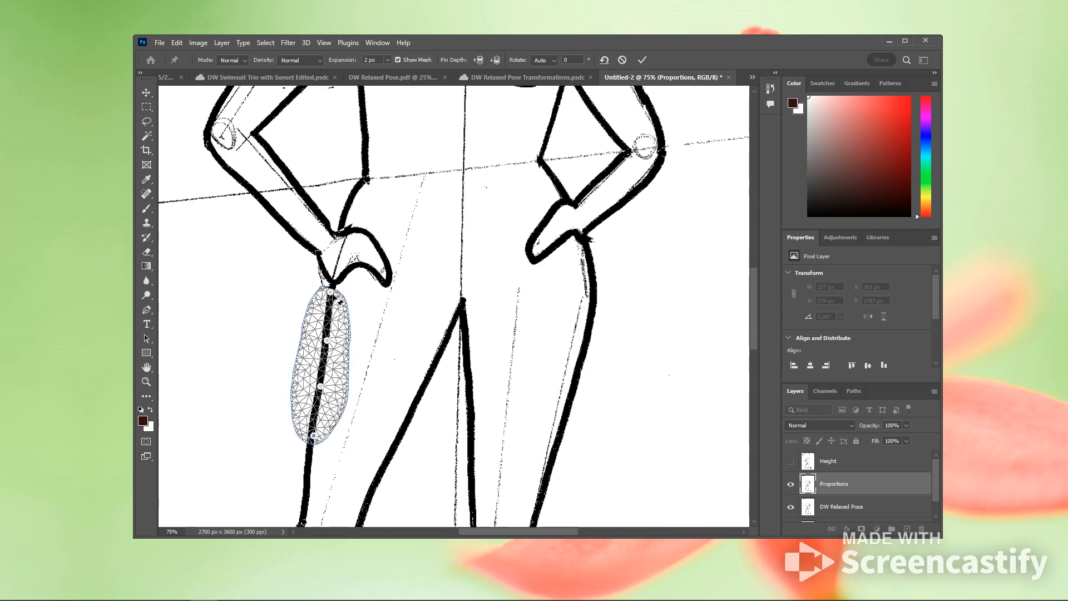
- Move the thigh pins outward and raise the uppermost one to meet the hand, widening the hip, and apply the warp
drag(340, 299, 336, 297)
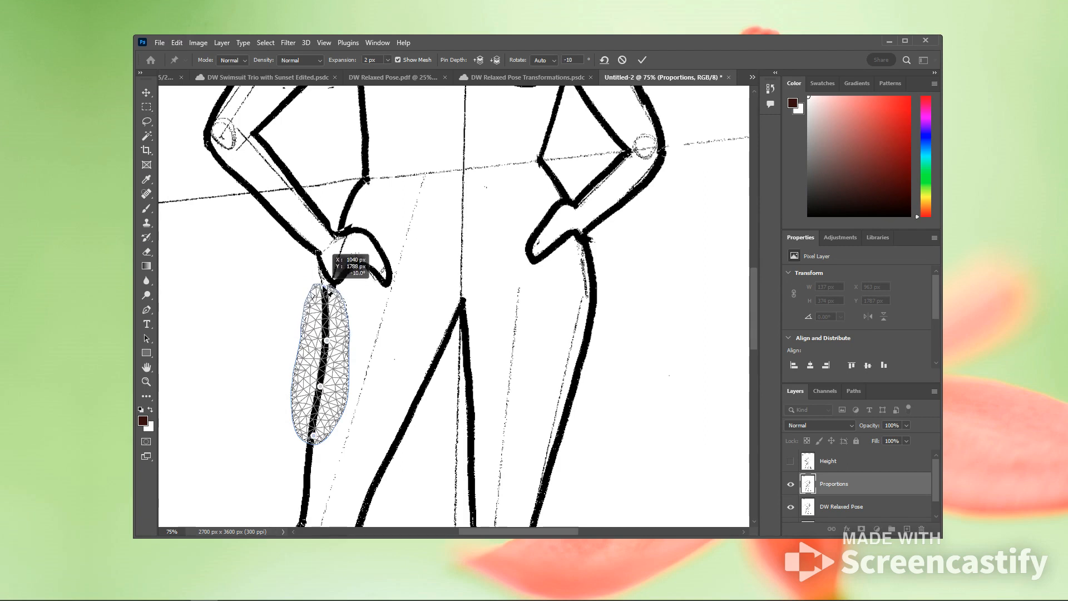
drag(331, 286, 332, 287)
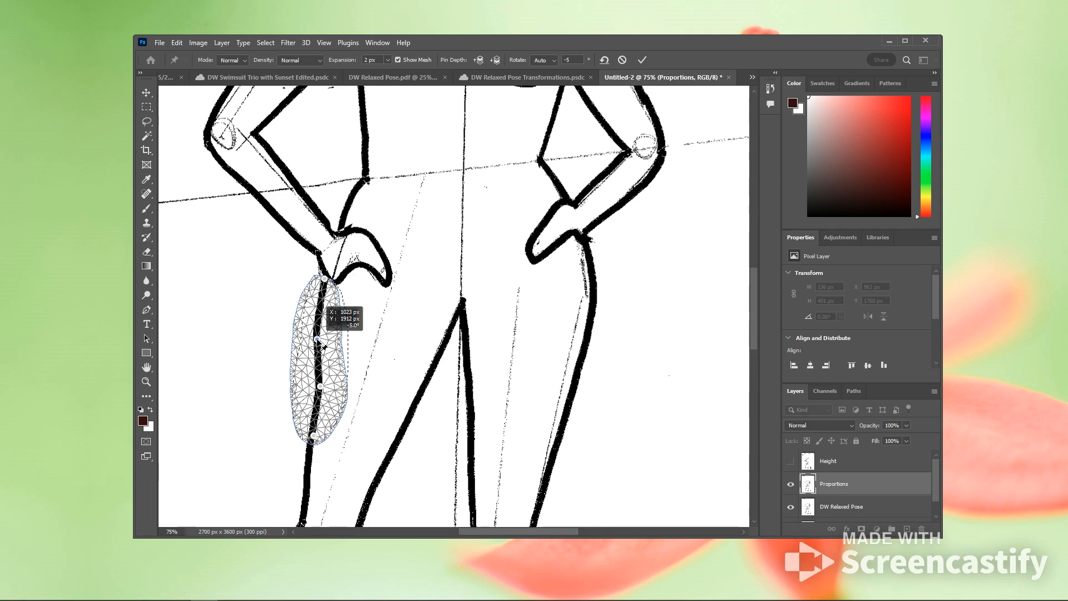
drag(334, 277, 338, 249)
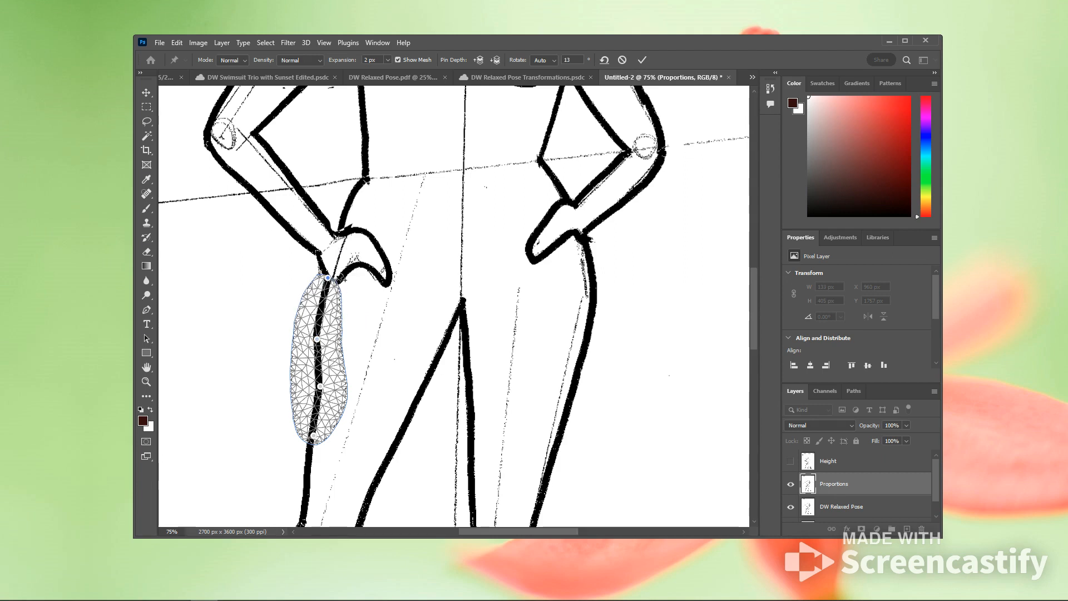
drag(321, 388, 319, 399)
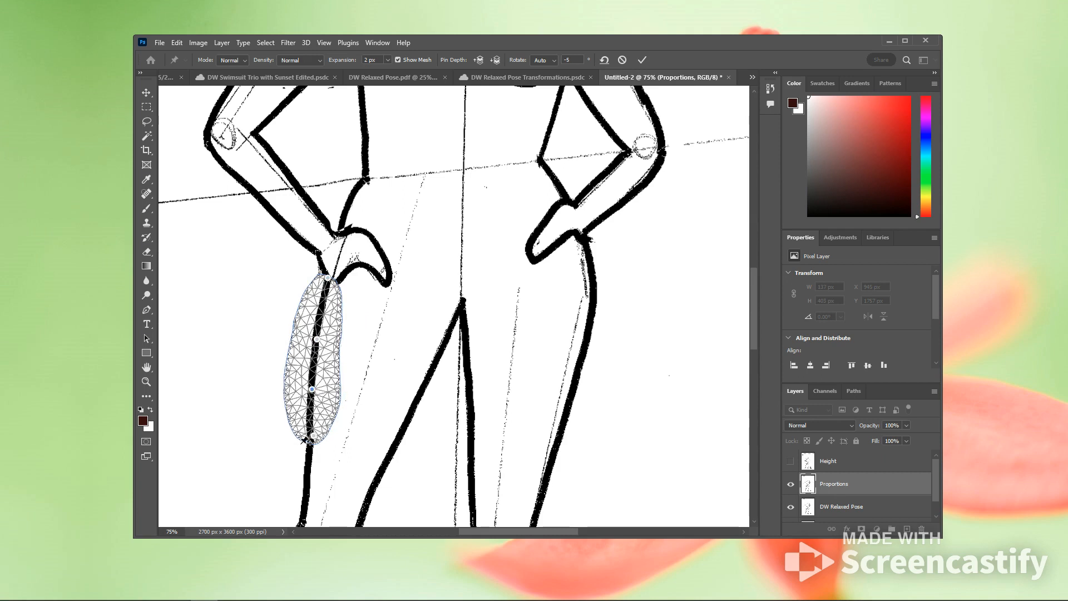
key(Return)
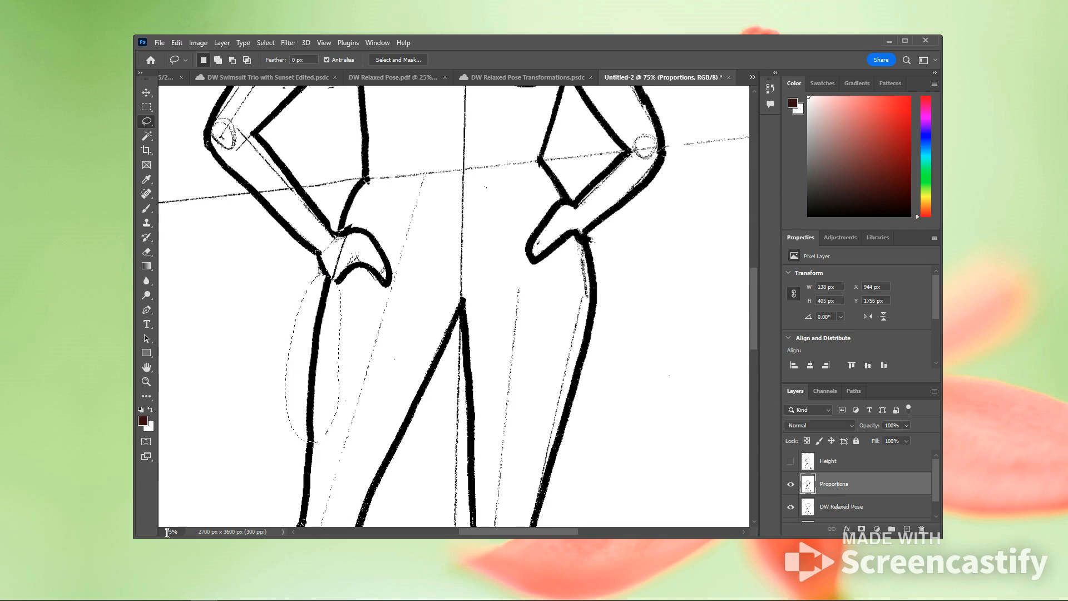
text(16)
key(Return)
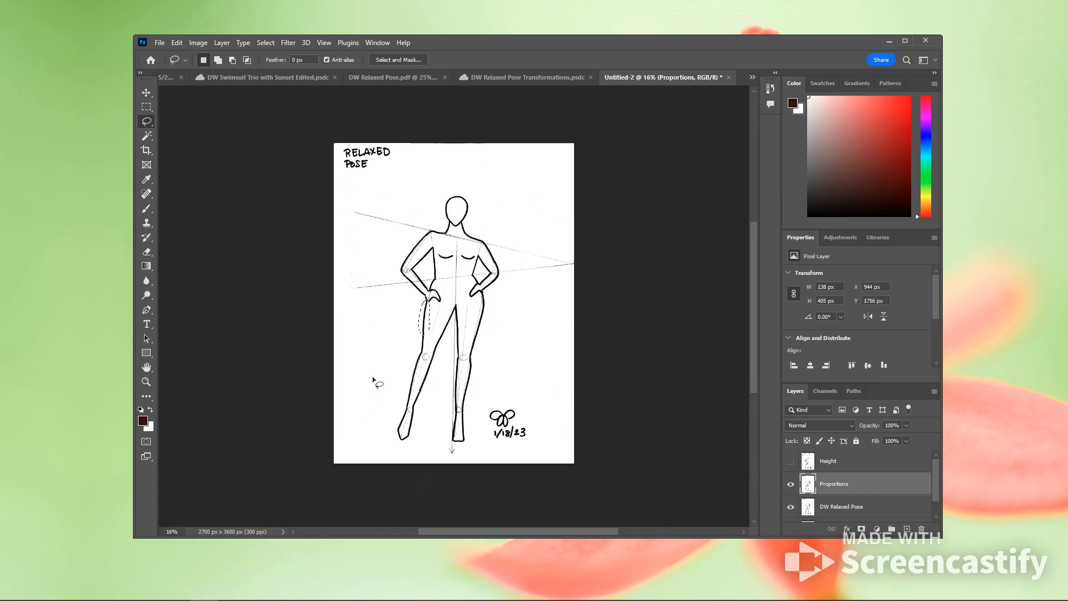
key(Return)
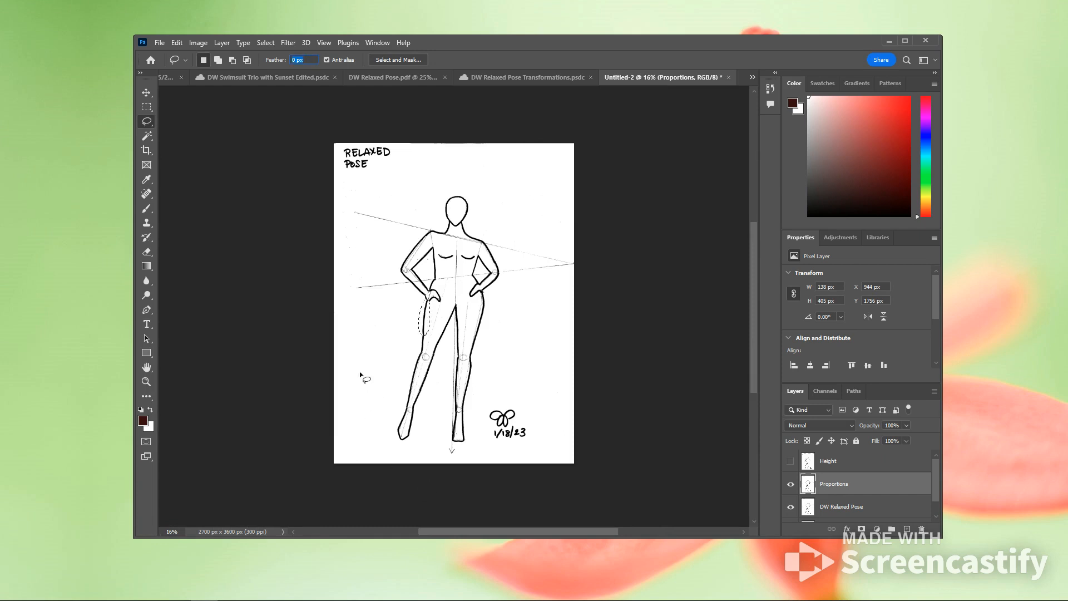